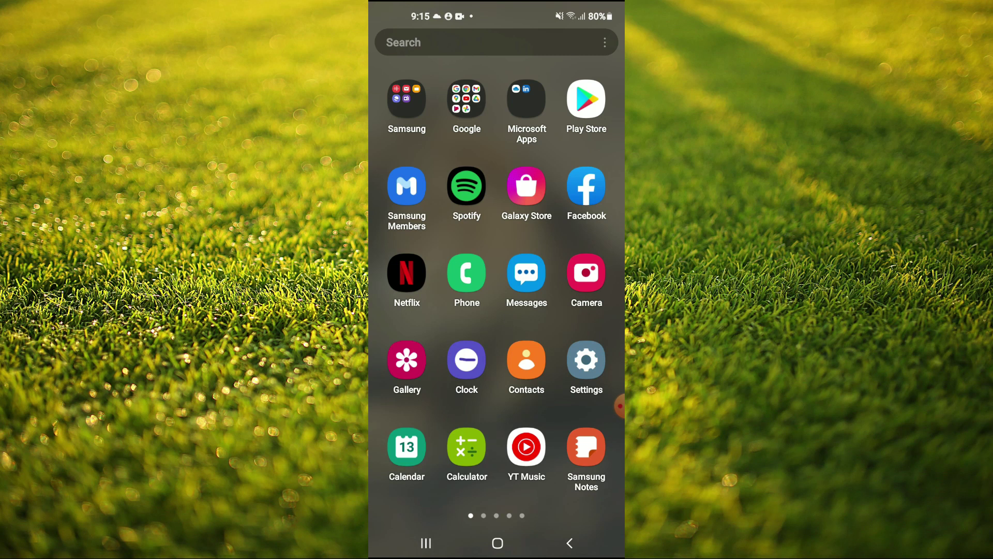
# Step: Open Settings and go to the Apps list of installed apps
pyautogui.click(586, 359)
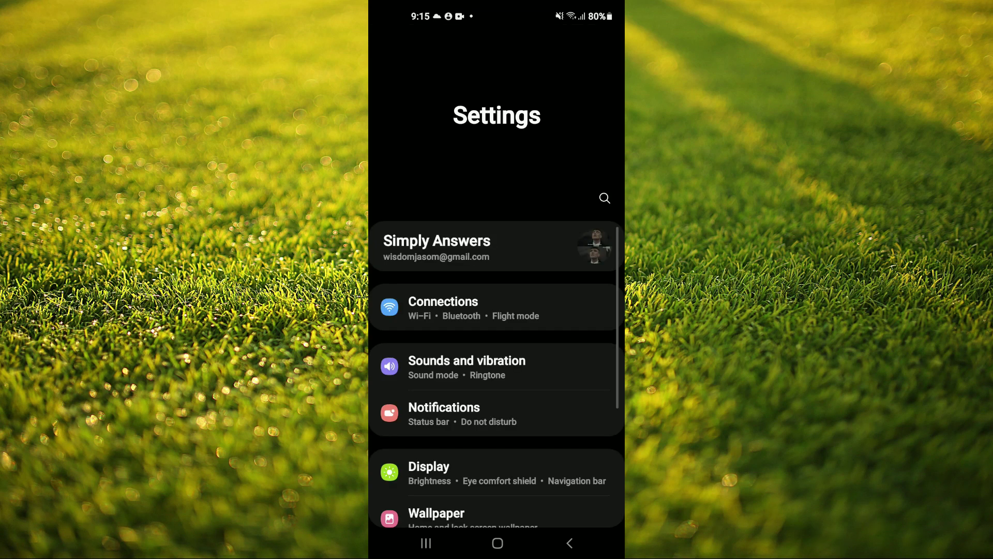
pyautogui.scroll(-5, 497, 311)
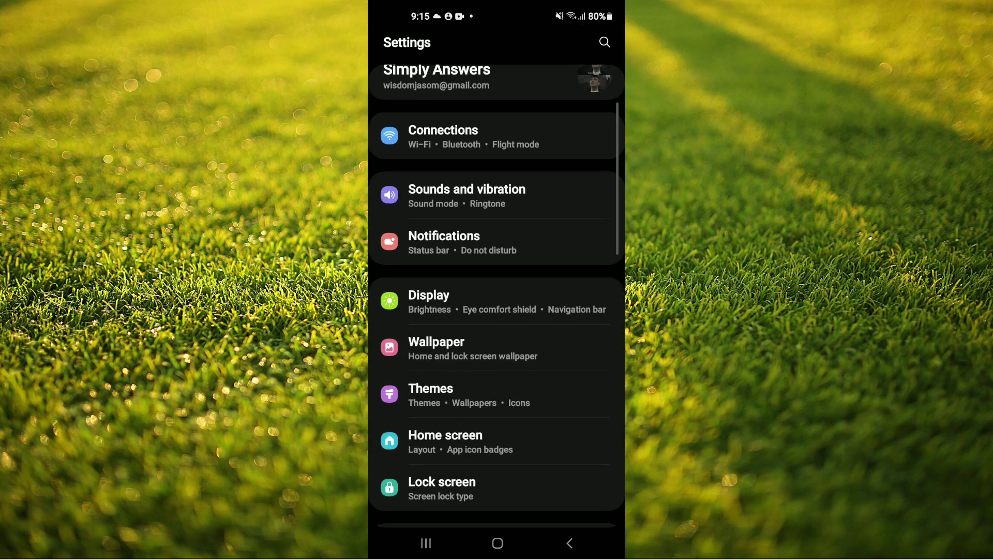
pyautogui.scroll(-3, 497, 295)
pyautogui.scroll(-2, 497, 294)
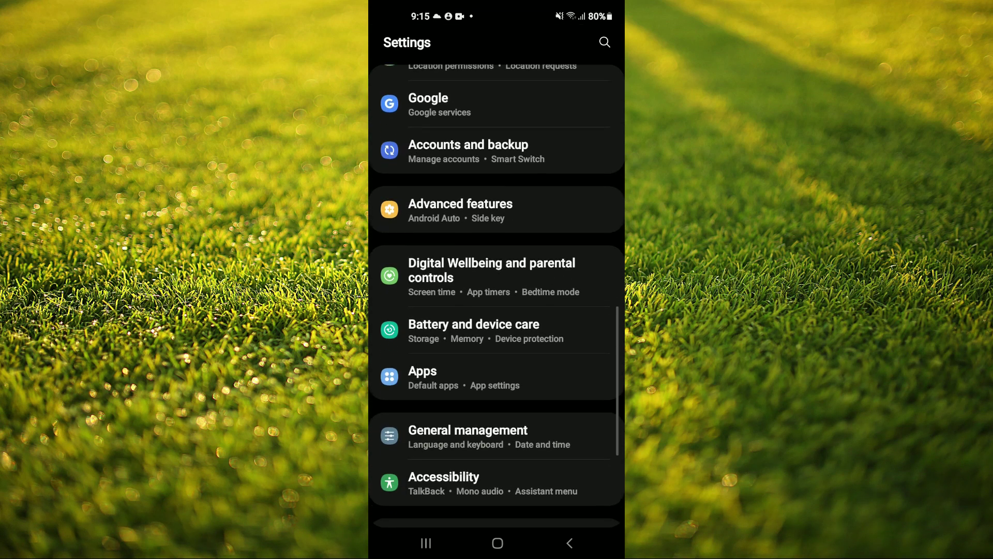
pyautogui.click(466, 367)
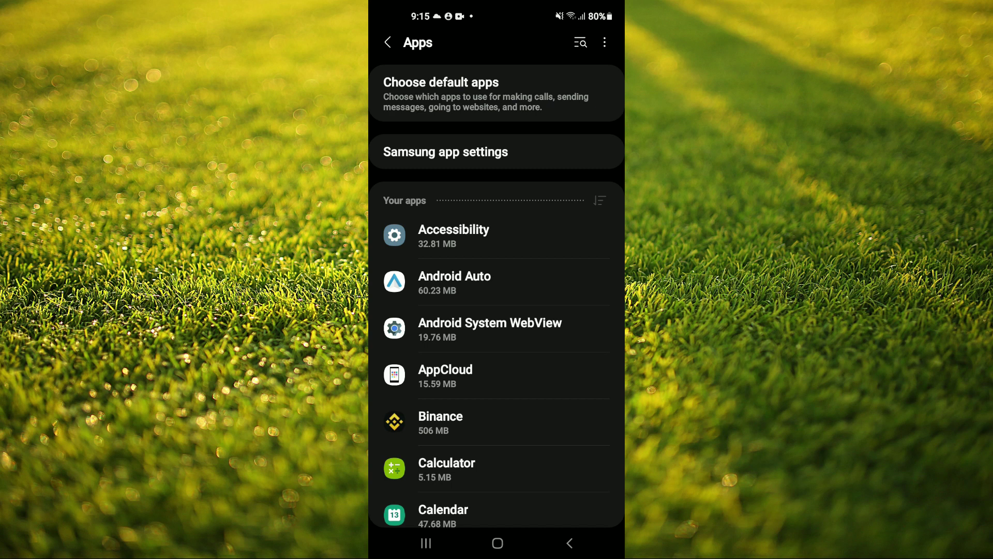
# Step: Search the apps for Messenger and open its App info page
pyautogui.click(581, 42)
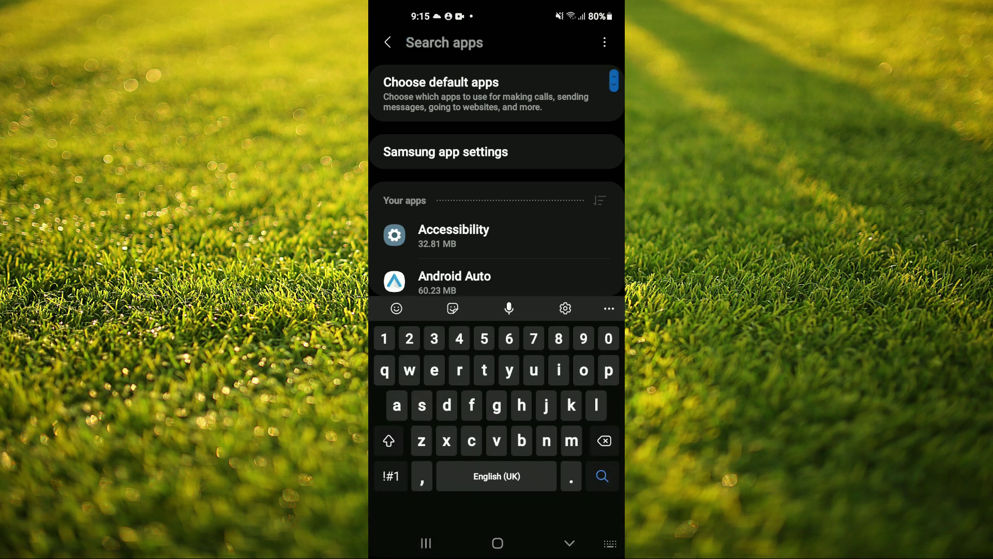
pyautogui.write('mess')
pyautogui.click(451, 279)
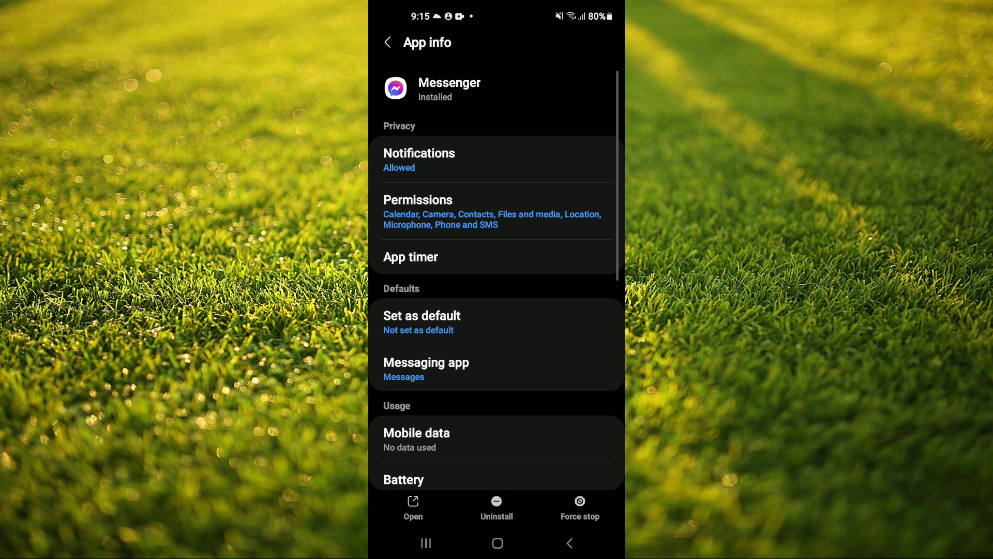
pyautogui.scroll(-3, 497, 276)
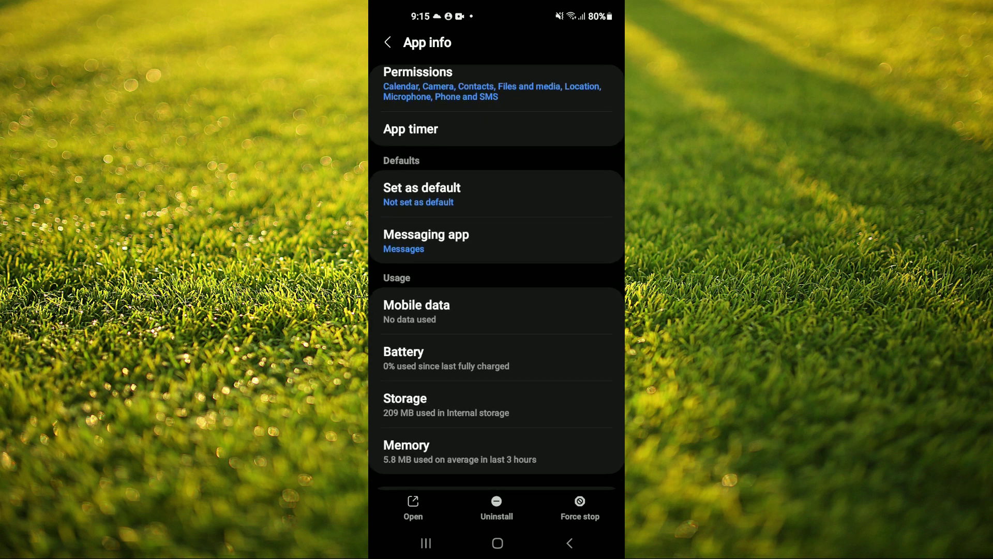
pyautogui.click(496, 404)
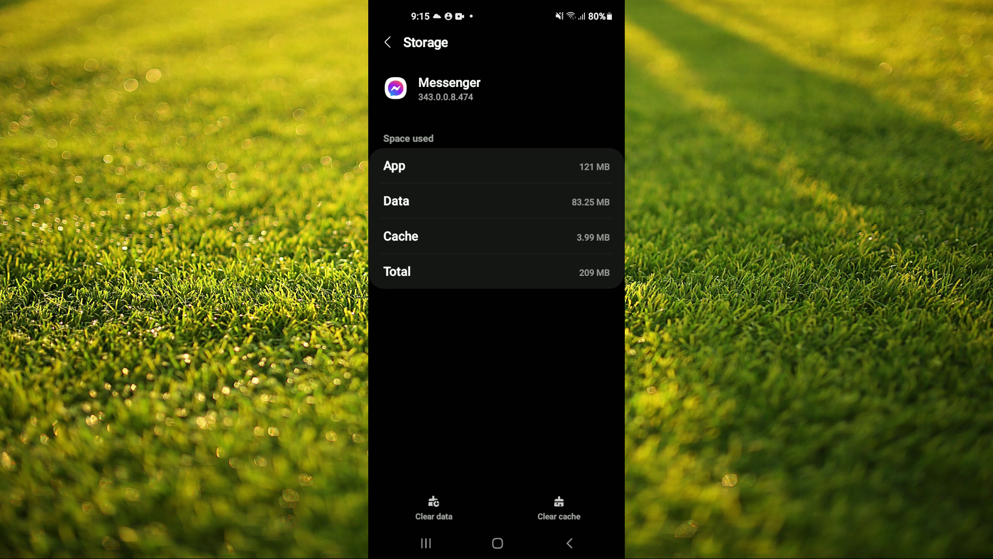
pyautogui.click(570, 542)
# Step: Go back through the Settings pages until the app drawer's grid of apps reappears
pyautogui.click(570, 542)
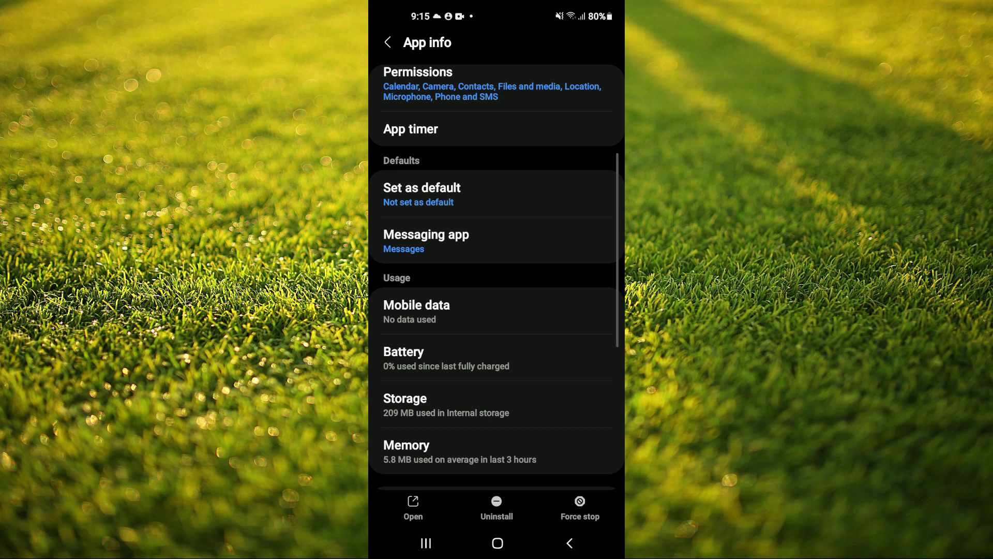
pyautogui.click(570, 542)
pyautogui.click(570, 543)
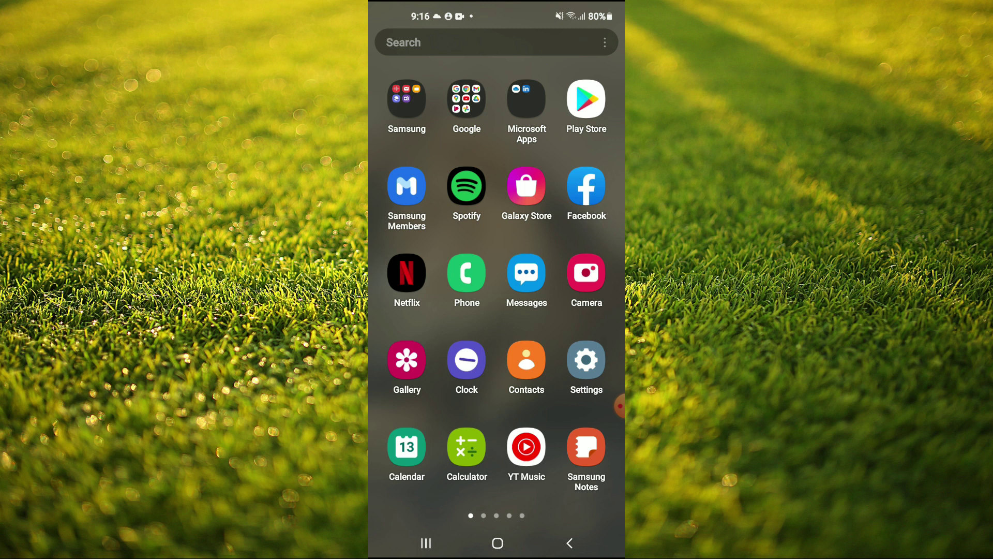
pyautogui.click(621, 405)
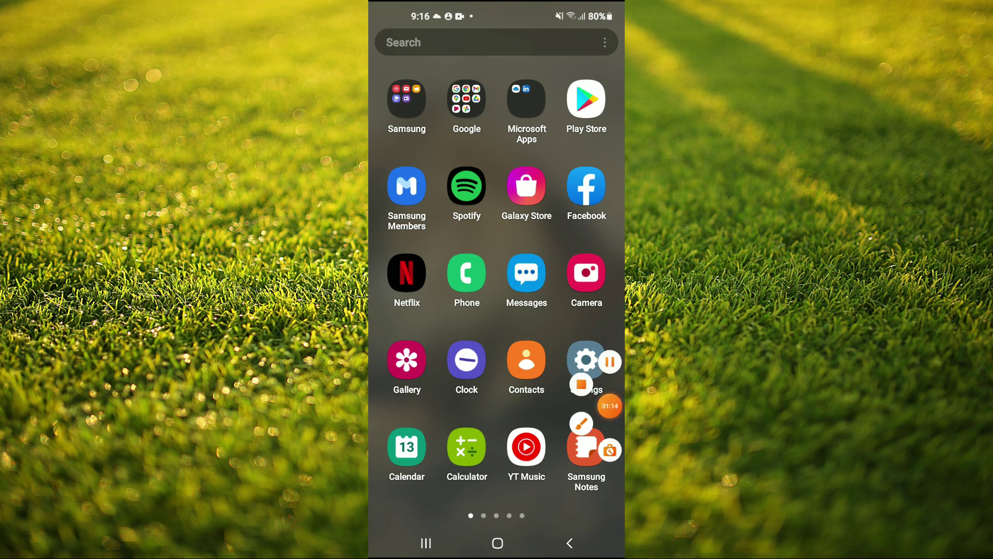